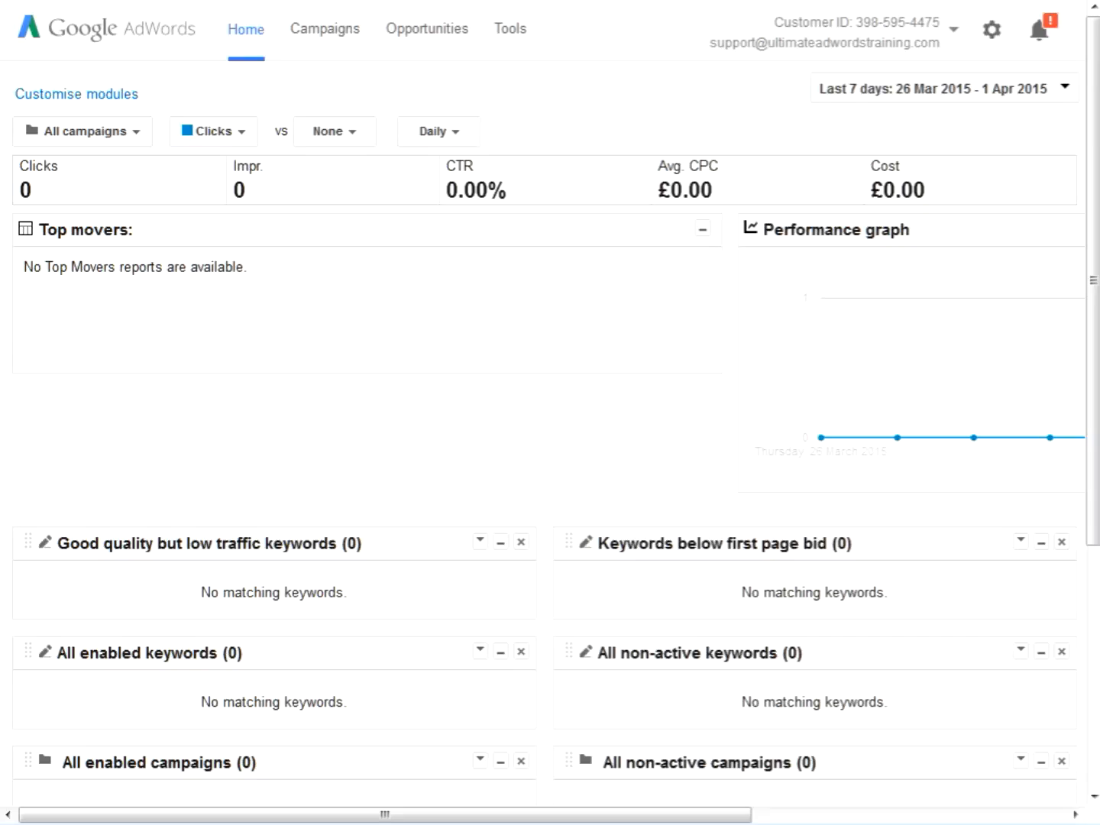
Open the Google Analytics linking details under the account settings' linked accounts
click(994, 35)
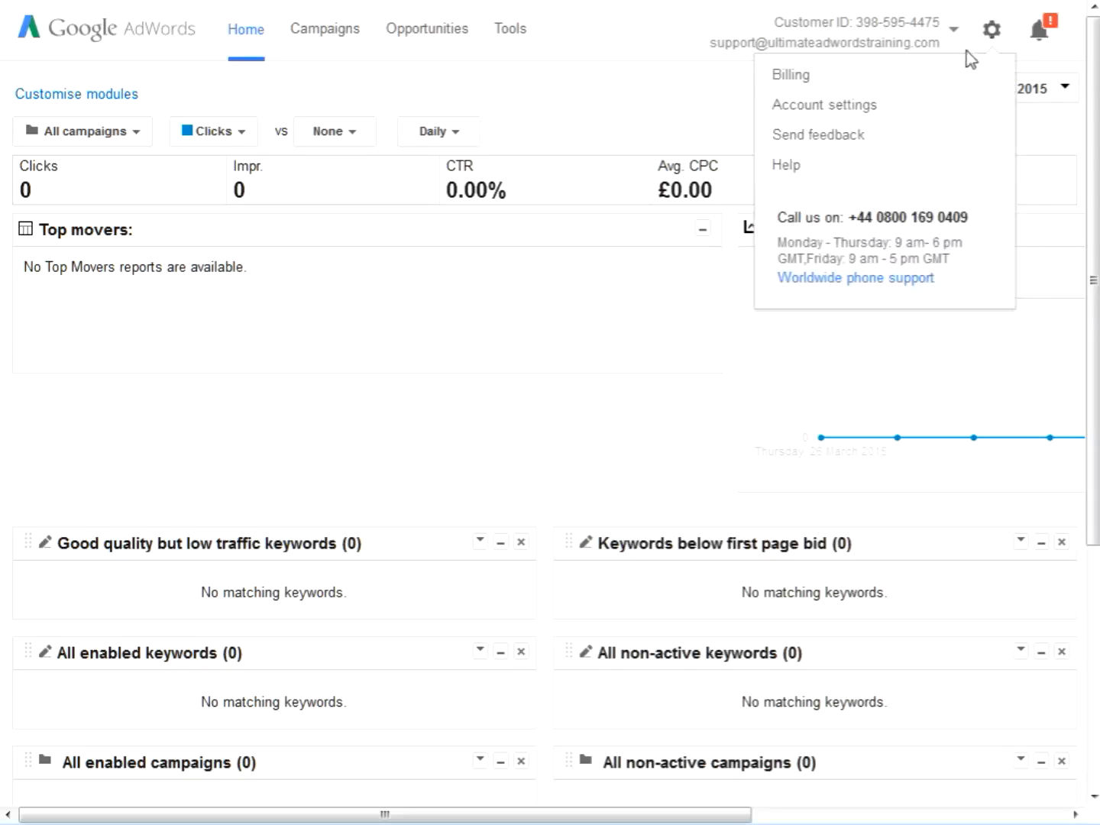
click(890, 114)
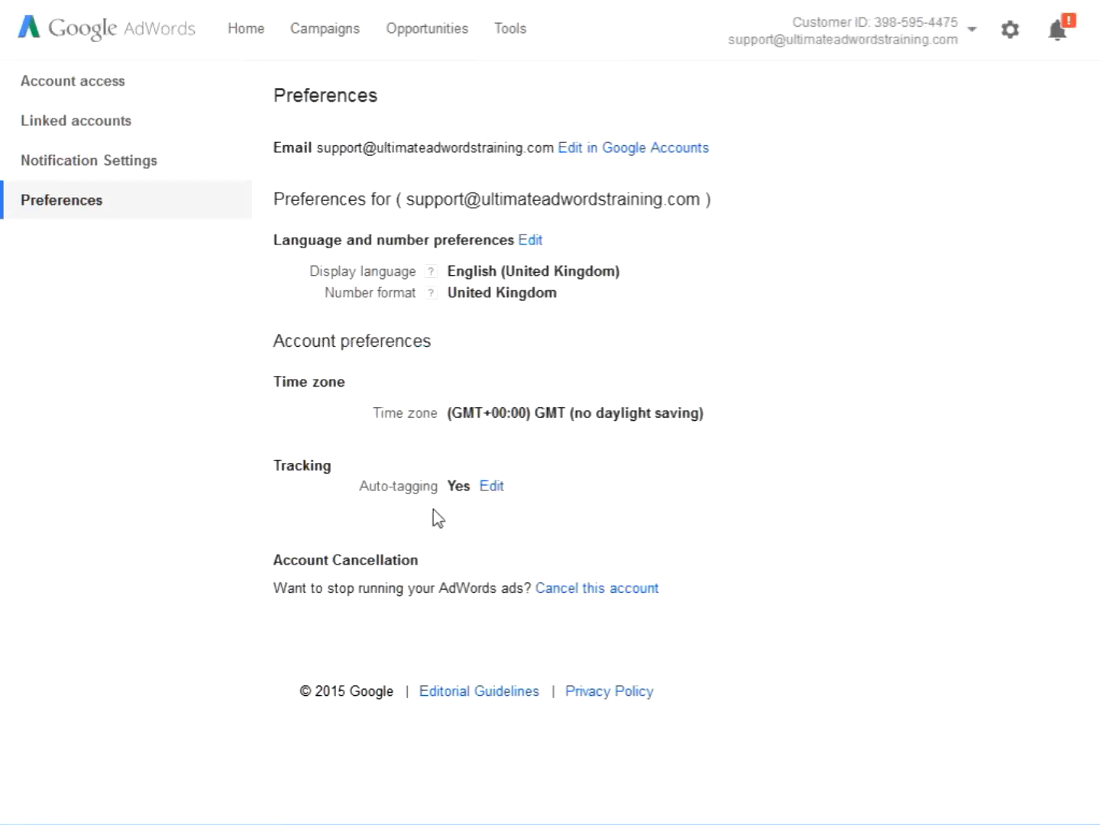
click(118, 127)
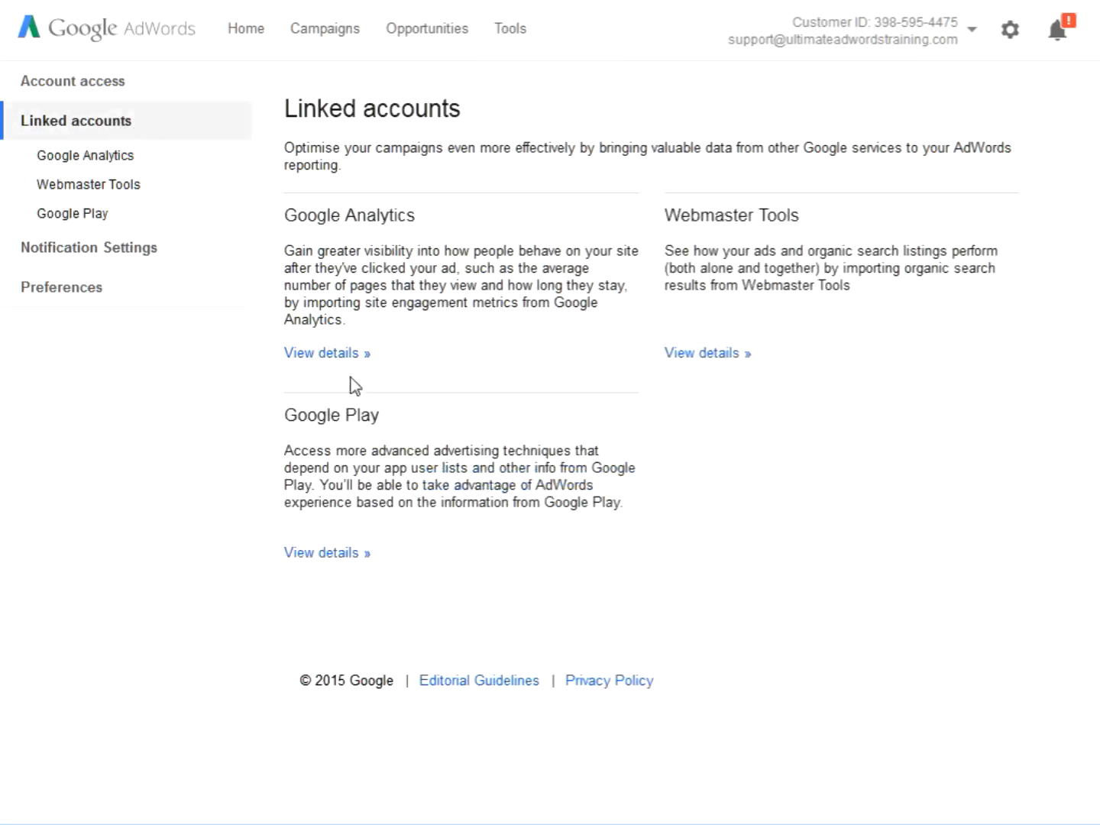
click(351, 355)
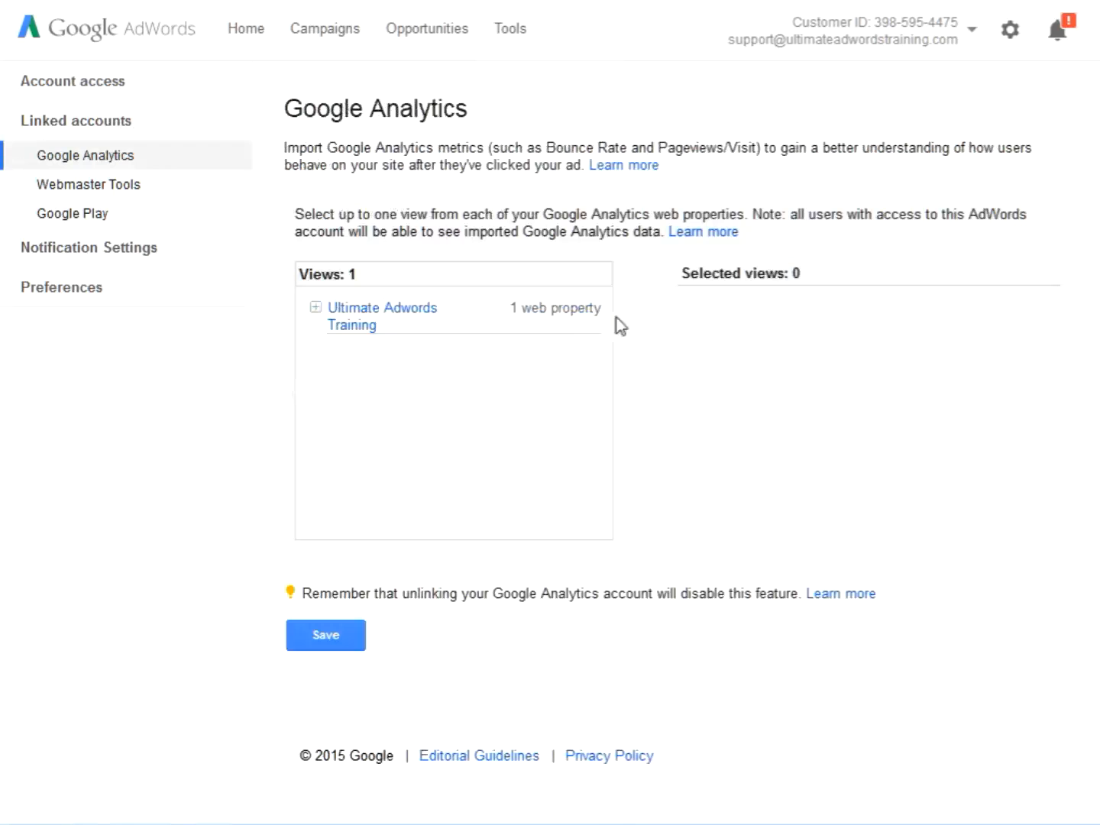
Link the All Web Site Data view of the ultimateadwordstraining.com property, save it and acknowledge the column notice
click(317, 308)
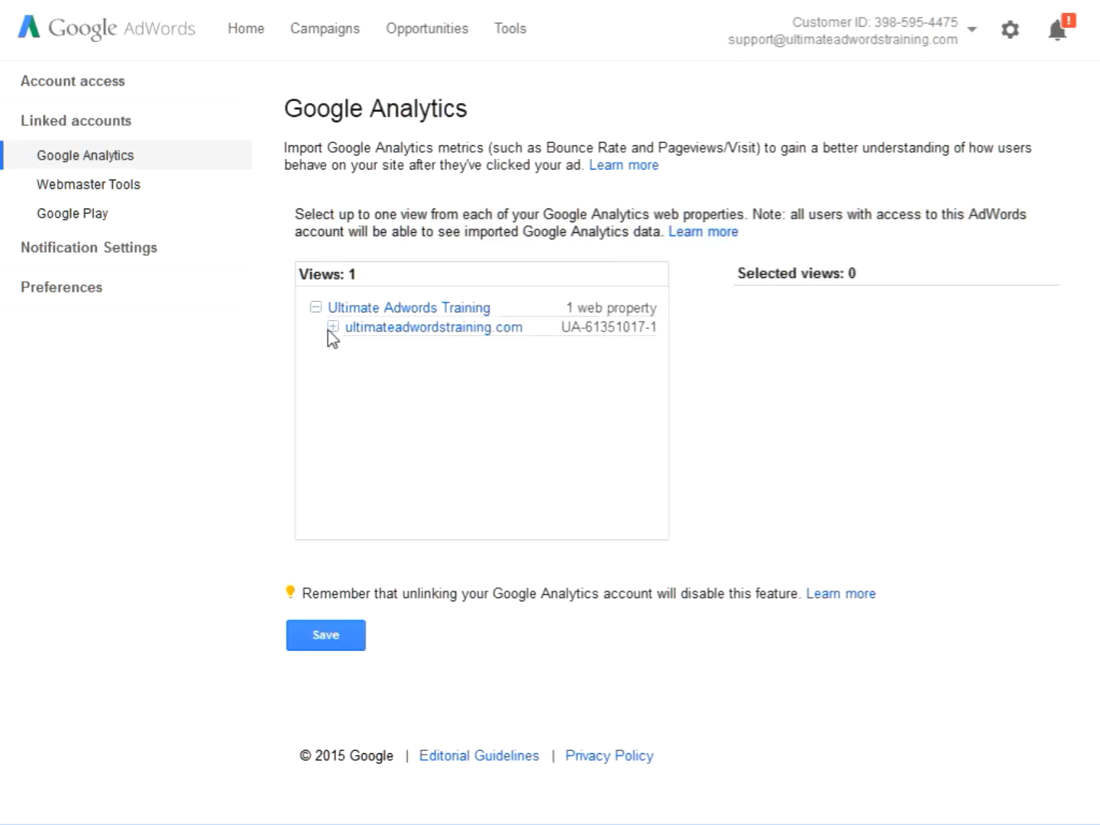
click(333, 327)
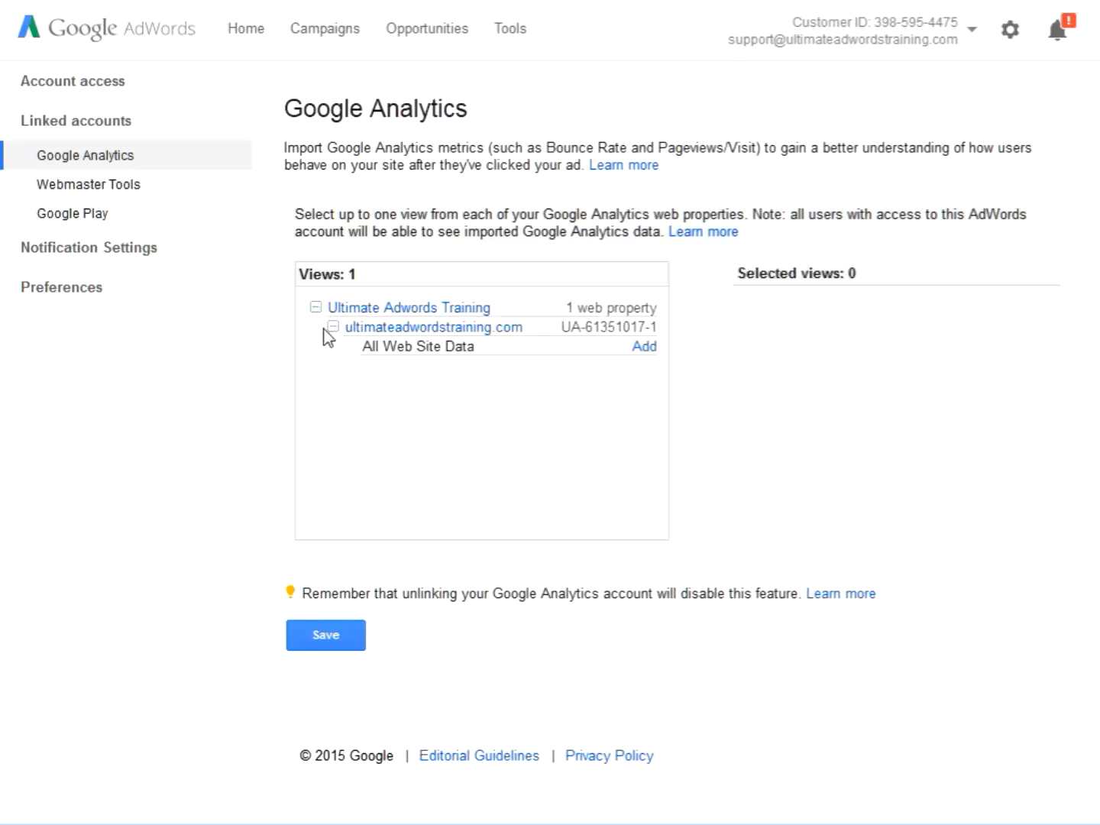
click(645, 348)
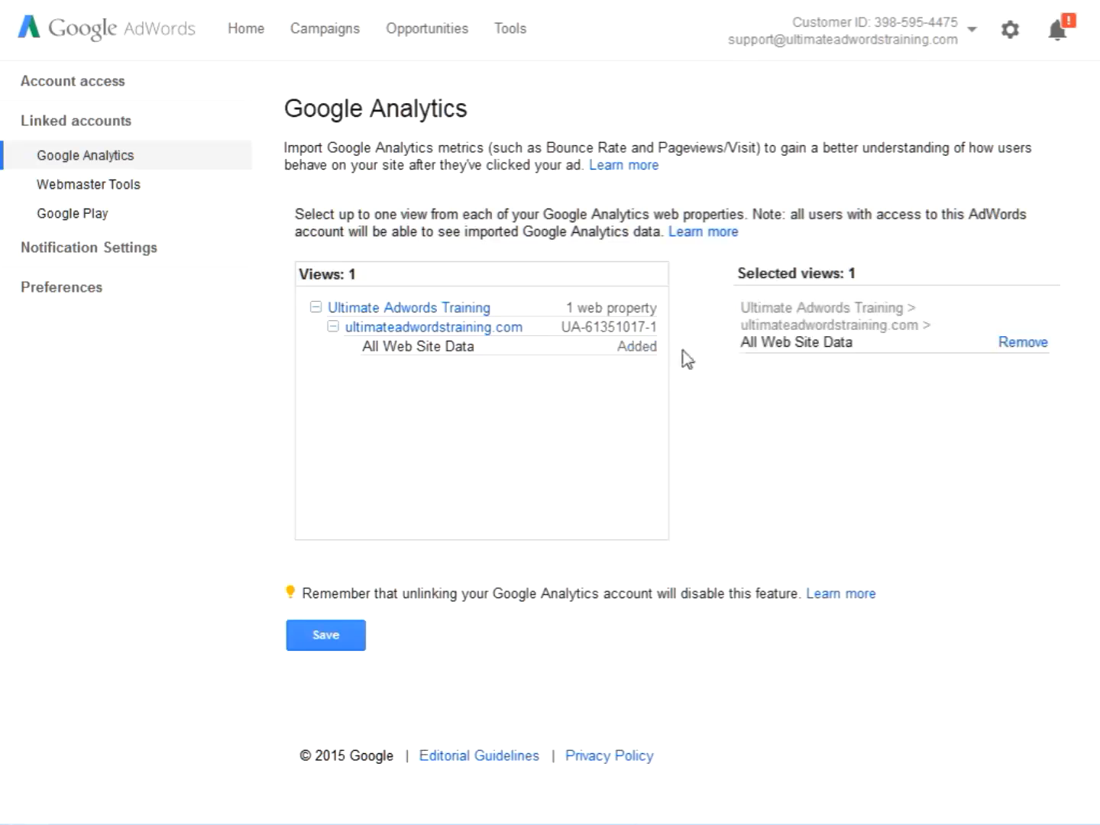
click(357, 642)
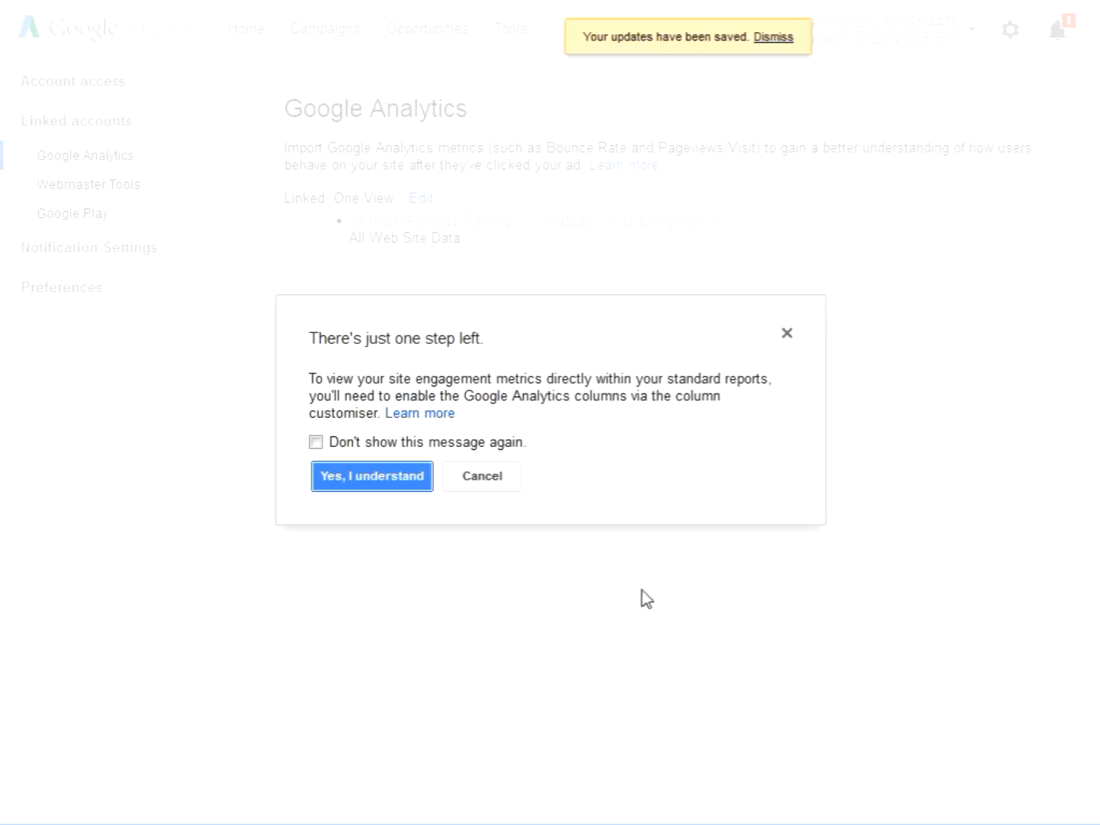
click(402, 480)
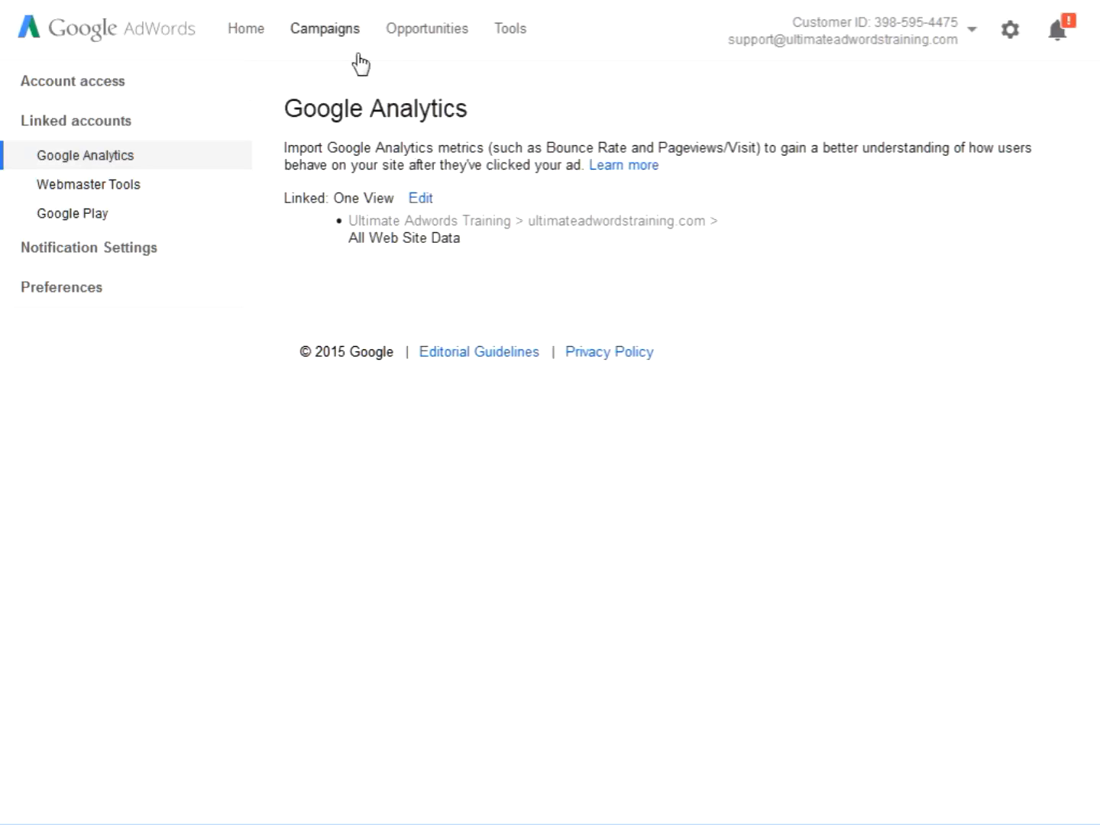
Select the Google Analytics goal Direct Mail - Opt-In for import as a conversion and continue to its conversion settings
click(327, 29)
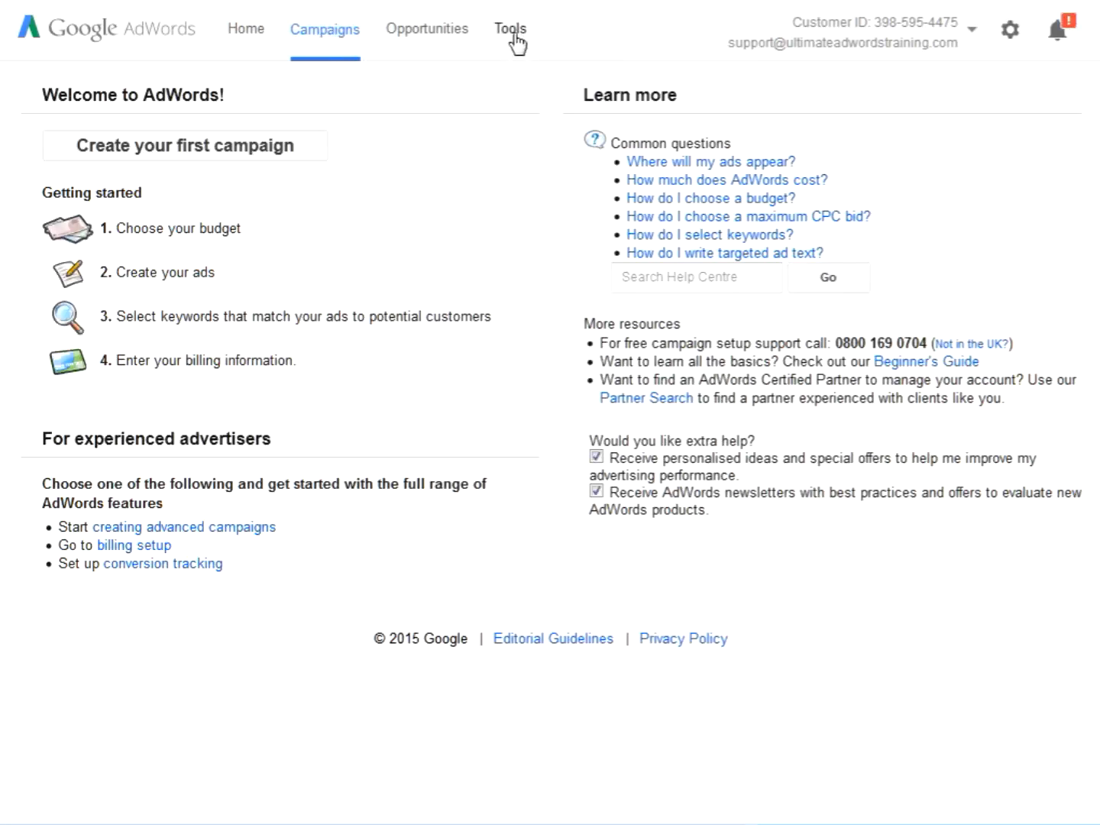
click(513, 38)
click(547, 115)
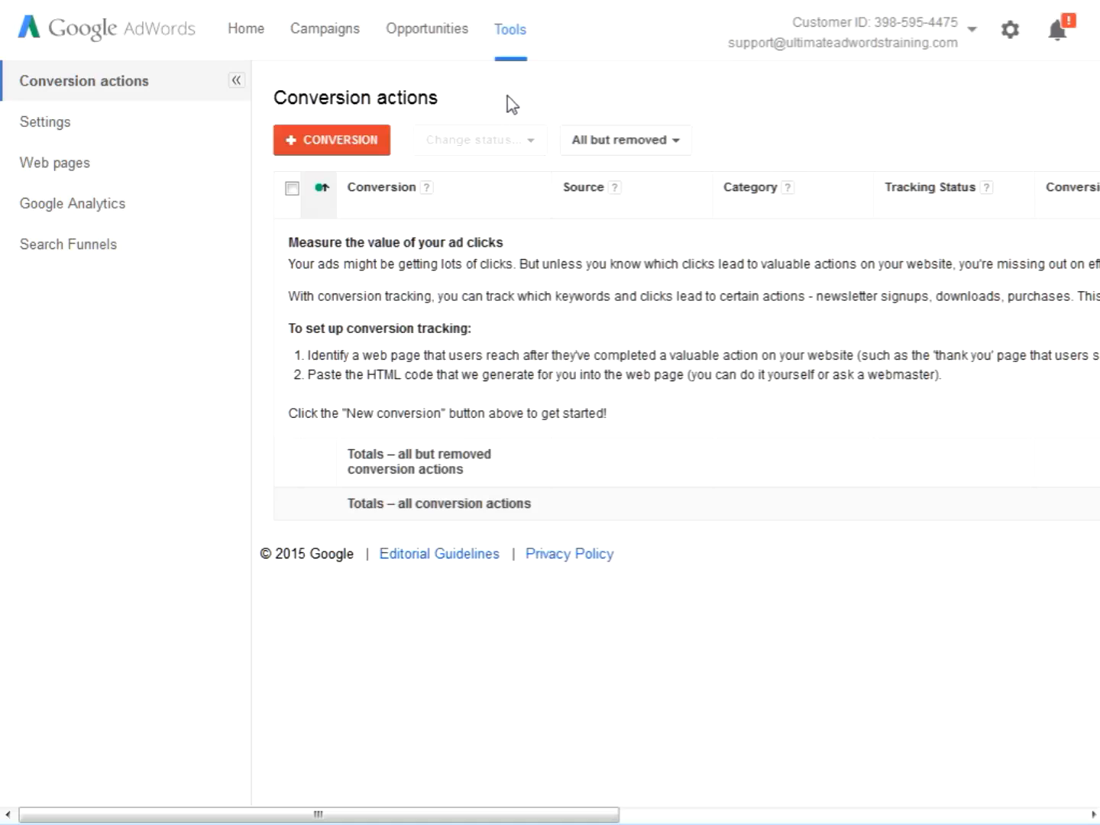
click(157, 214)
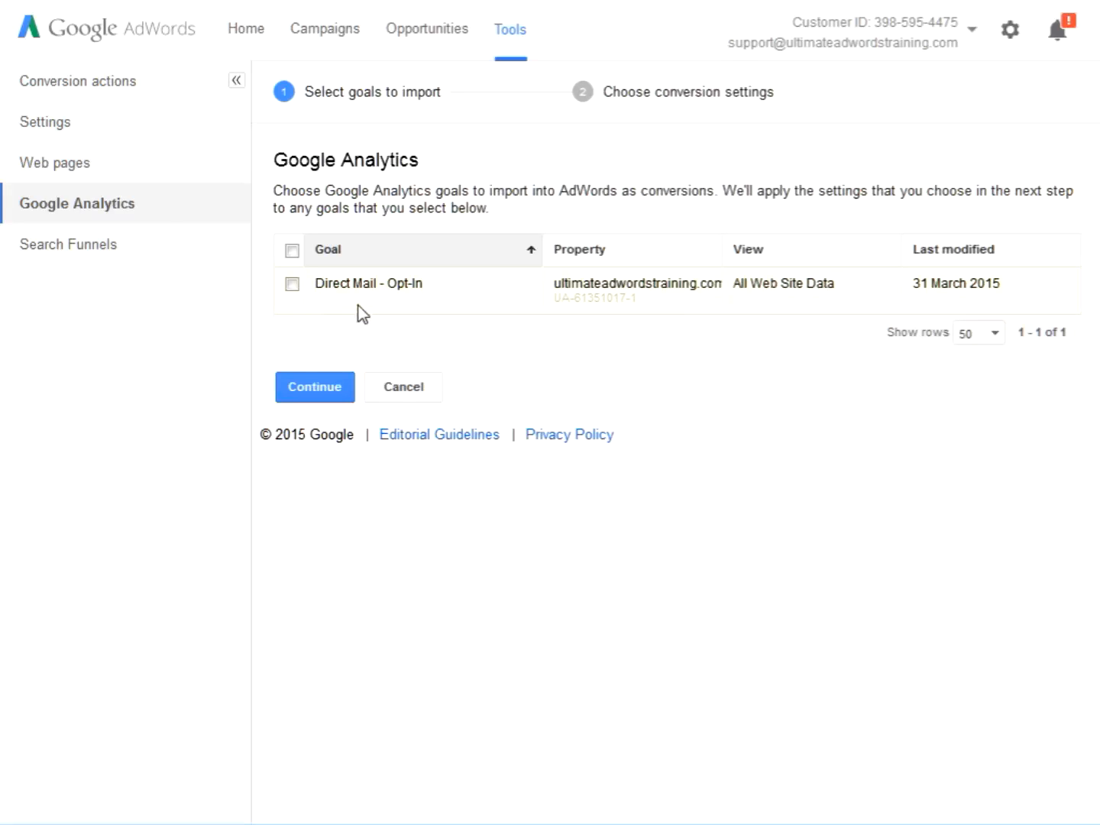
click(296, 293)
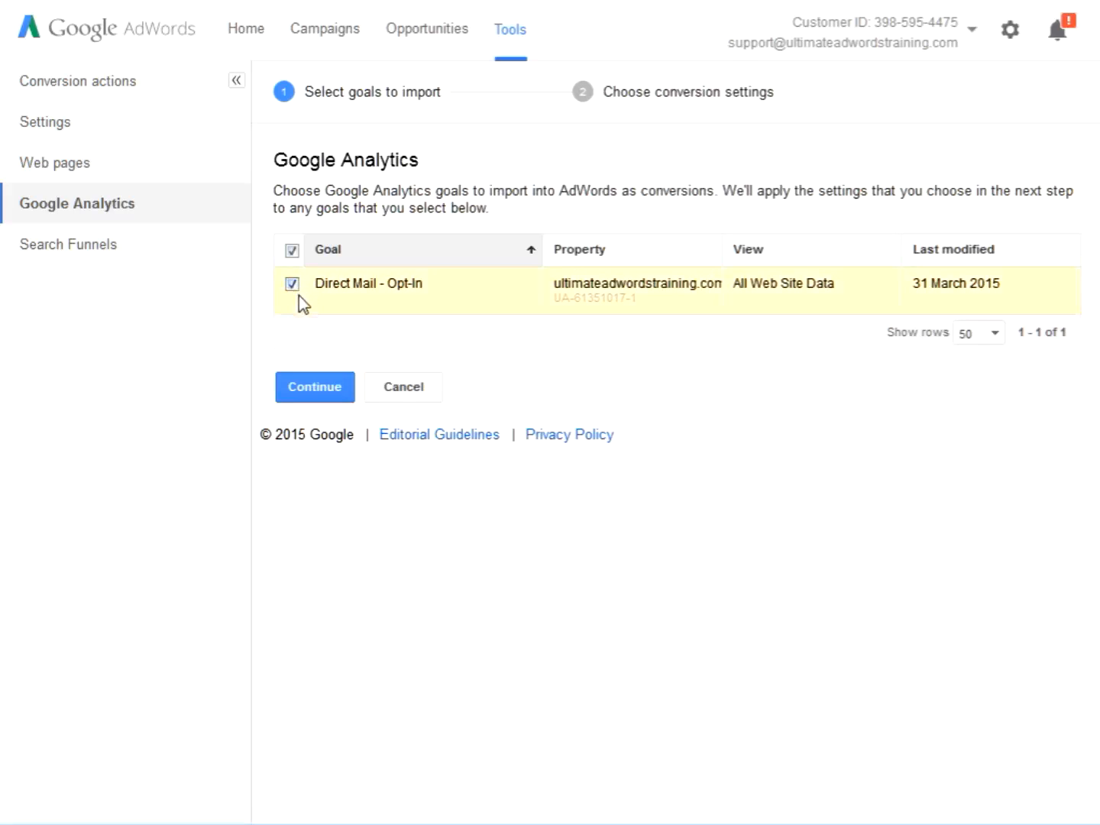
click(342, 400)
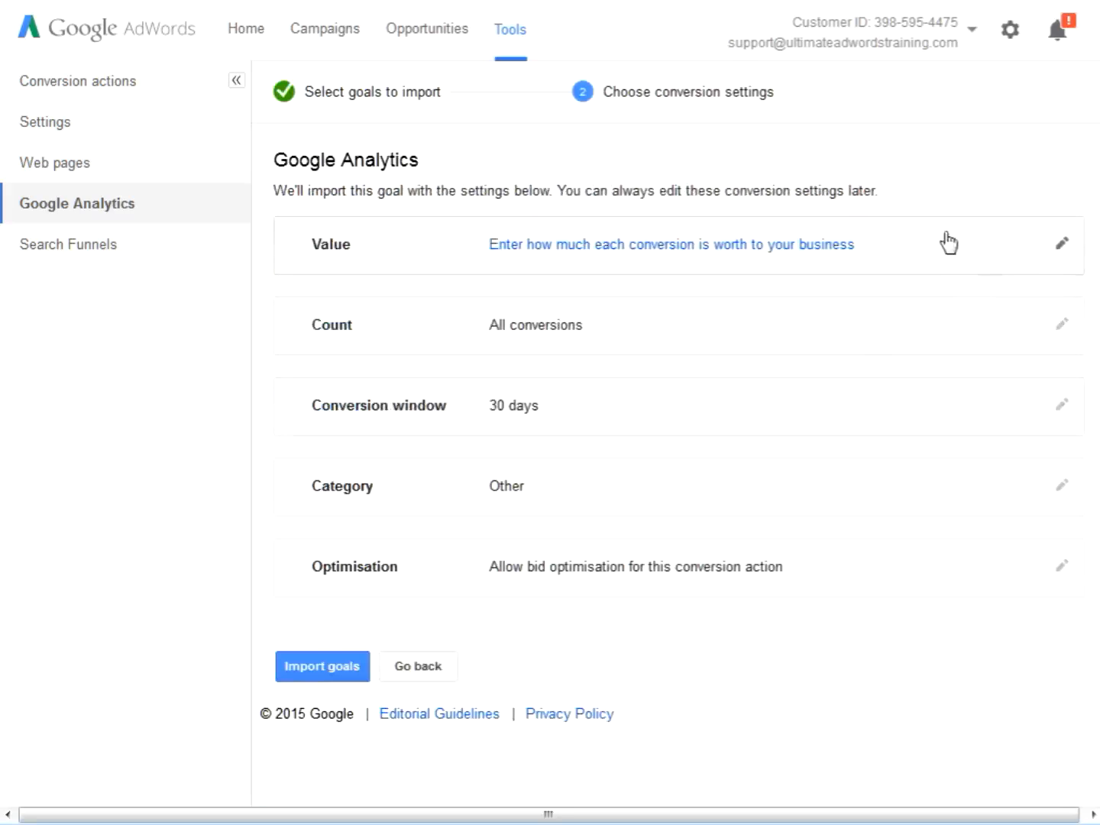
Set the goal's value option to Don't assign a value and its count to Unique conversions
click(1048, 258)
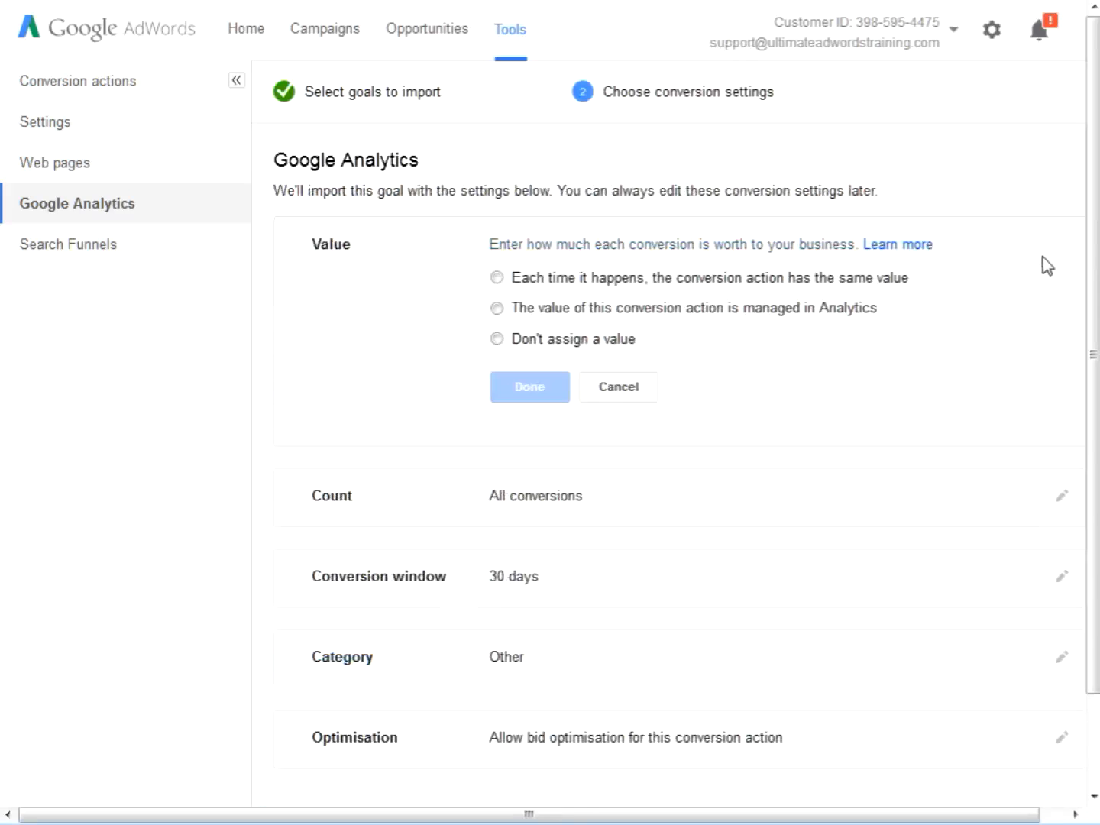
click(536, 343)
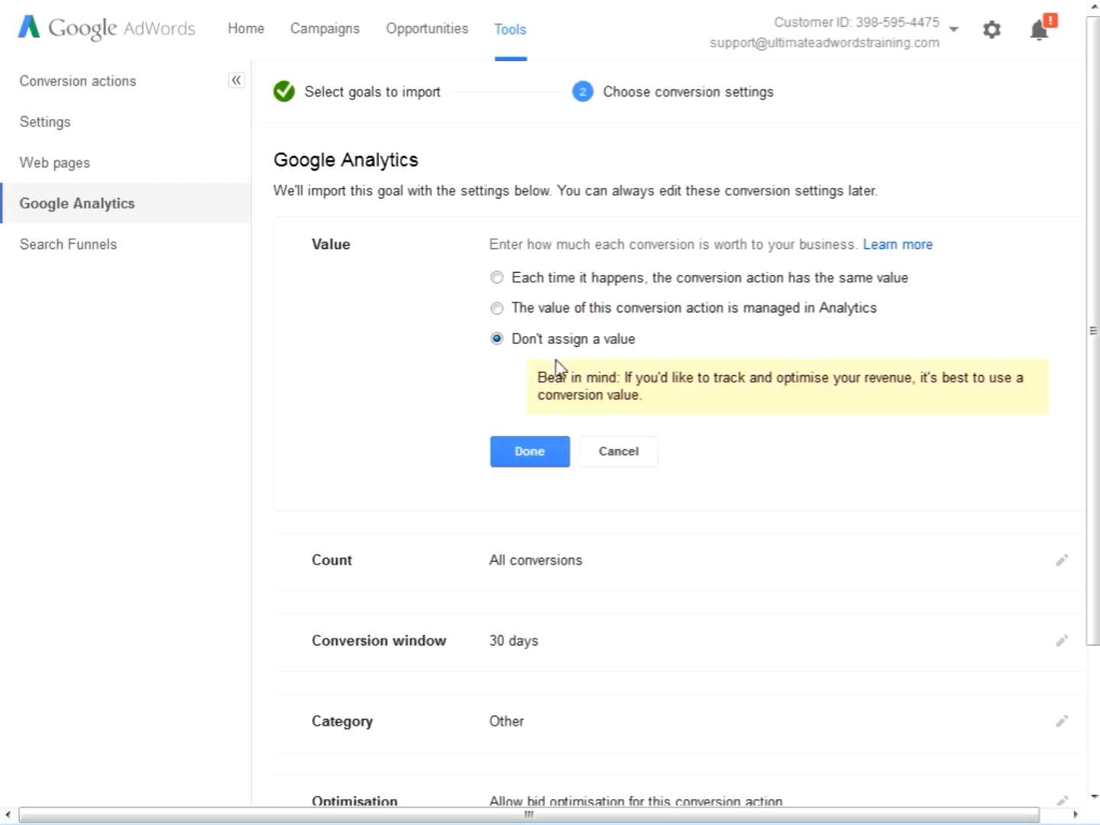
click(566, 454)
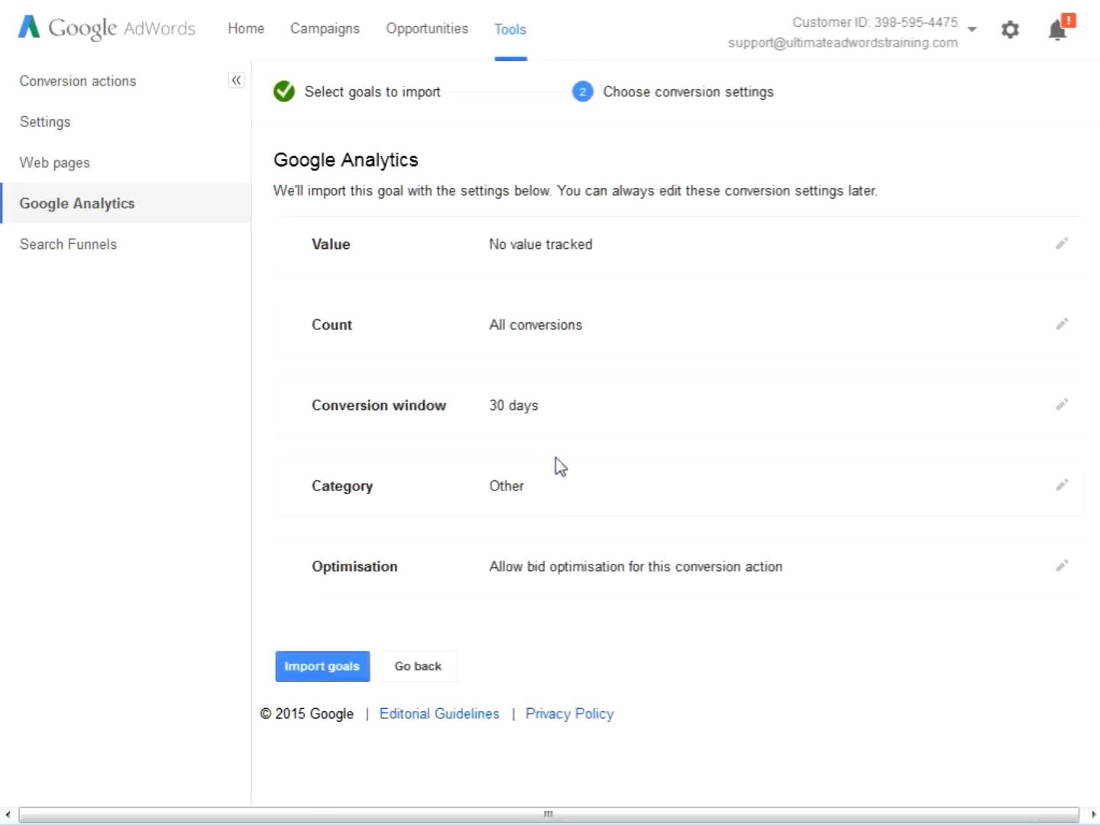
click(1029, 338)
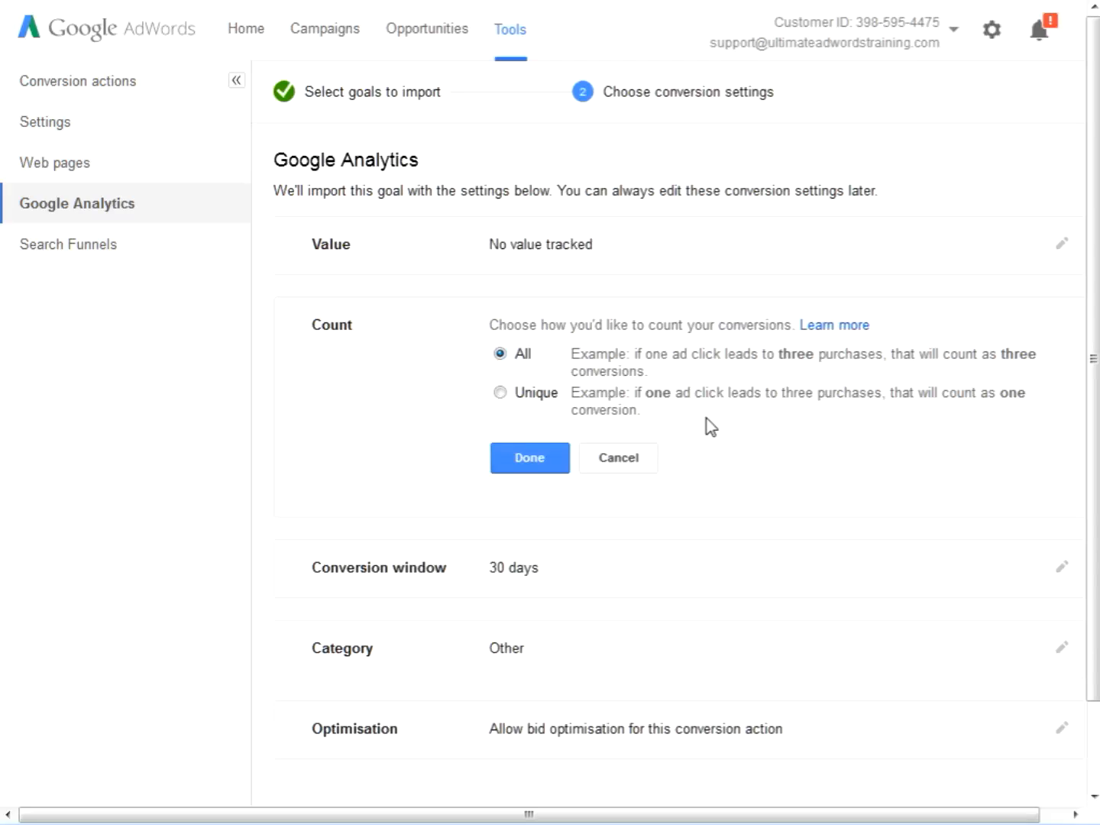
click(502, 395)
click(534, 461)
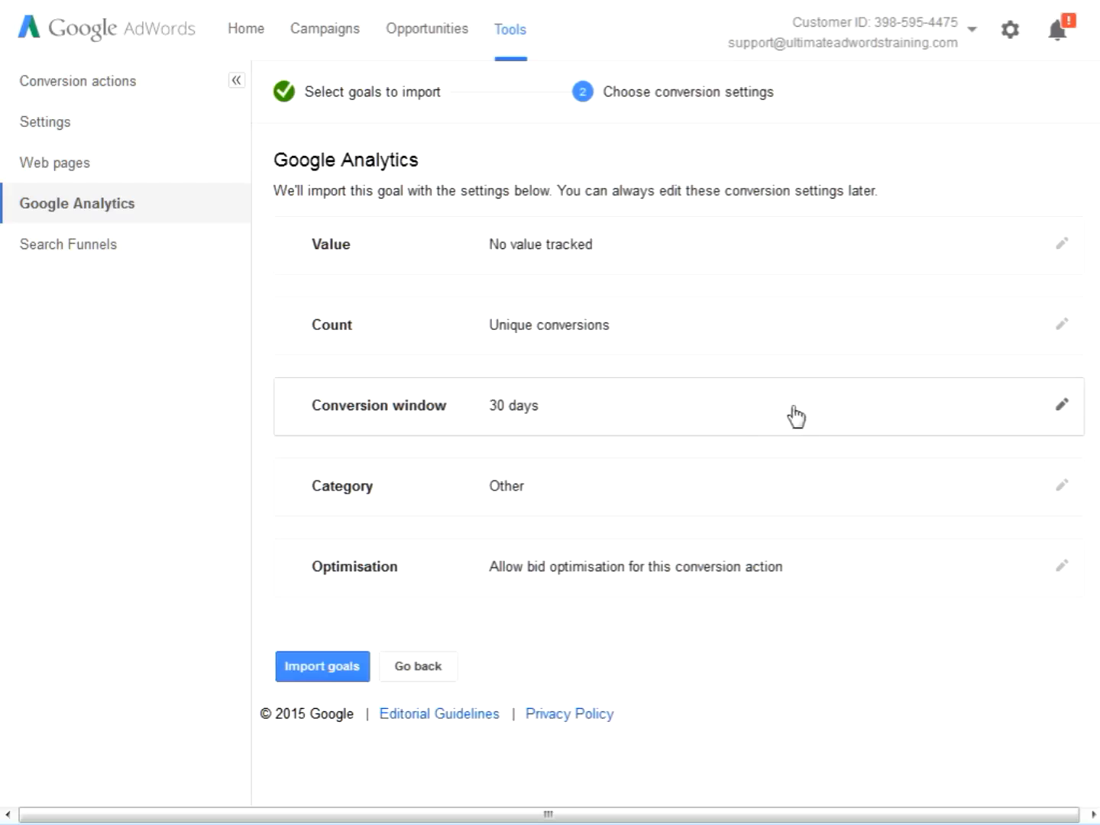
Review the available conversion window lengths and confirm 30 days for the goal
click(837, 415)
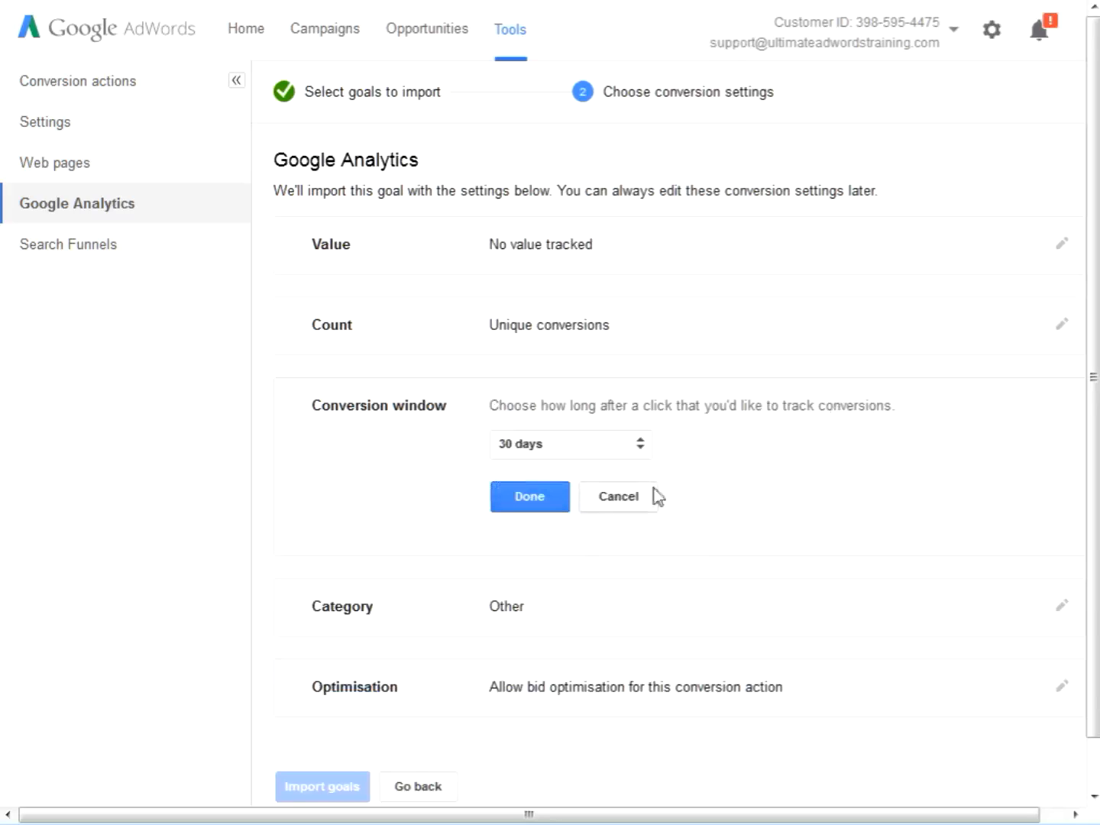
click(644, 453)
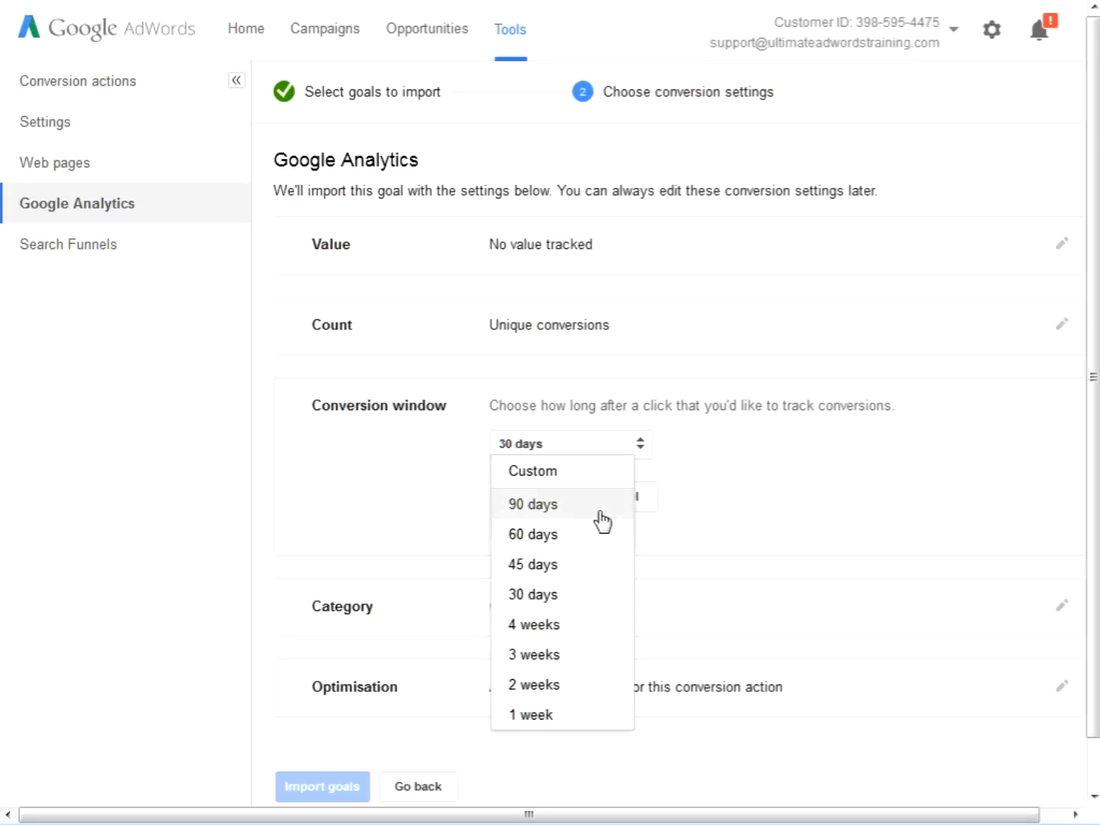
click(732, 492)
click(545, 505)
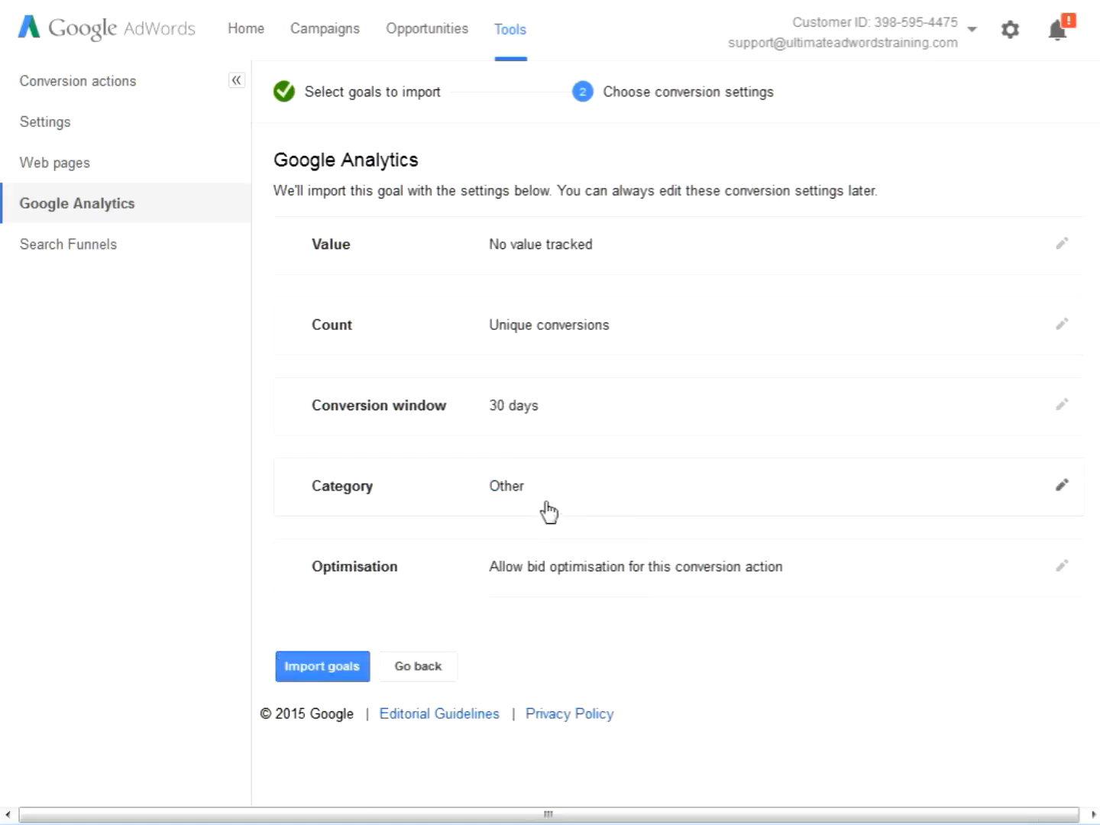
Set the goal's conversion category to Lead
click(933, 496)
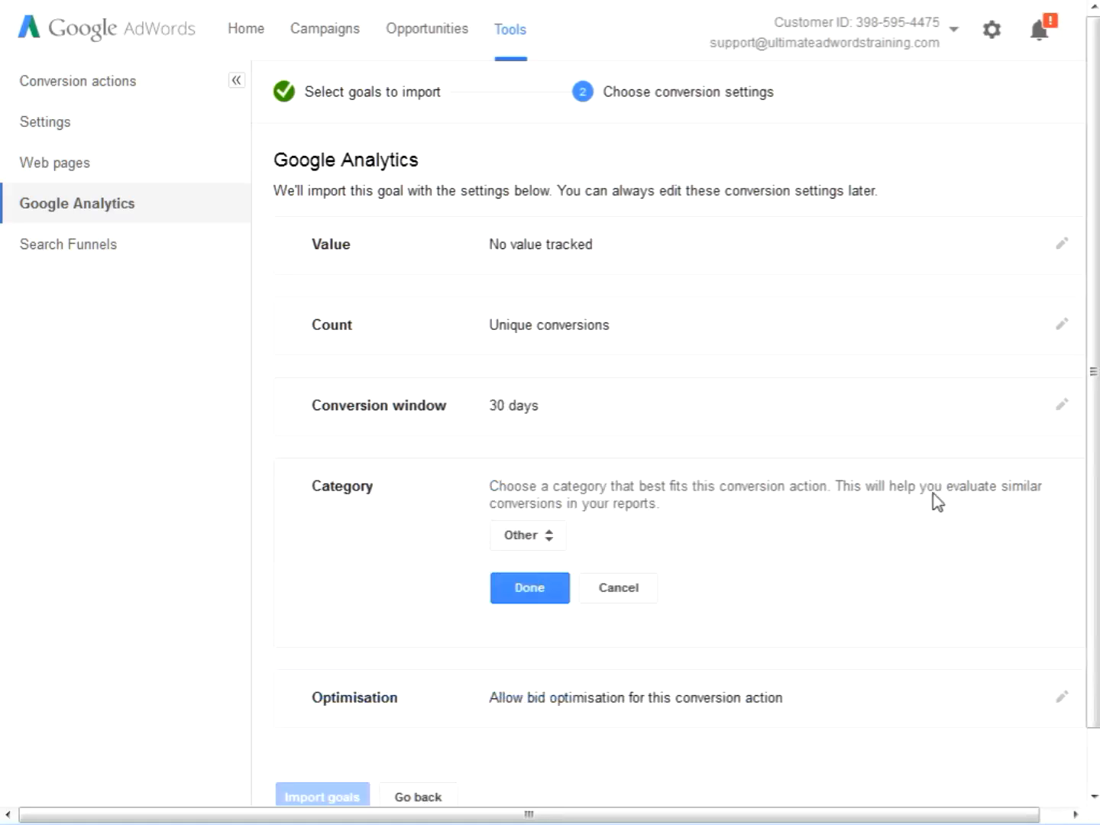
click(644, 594)
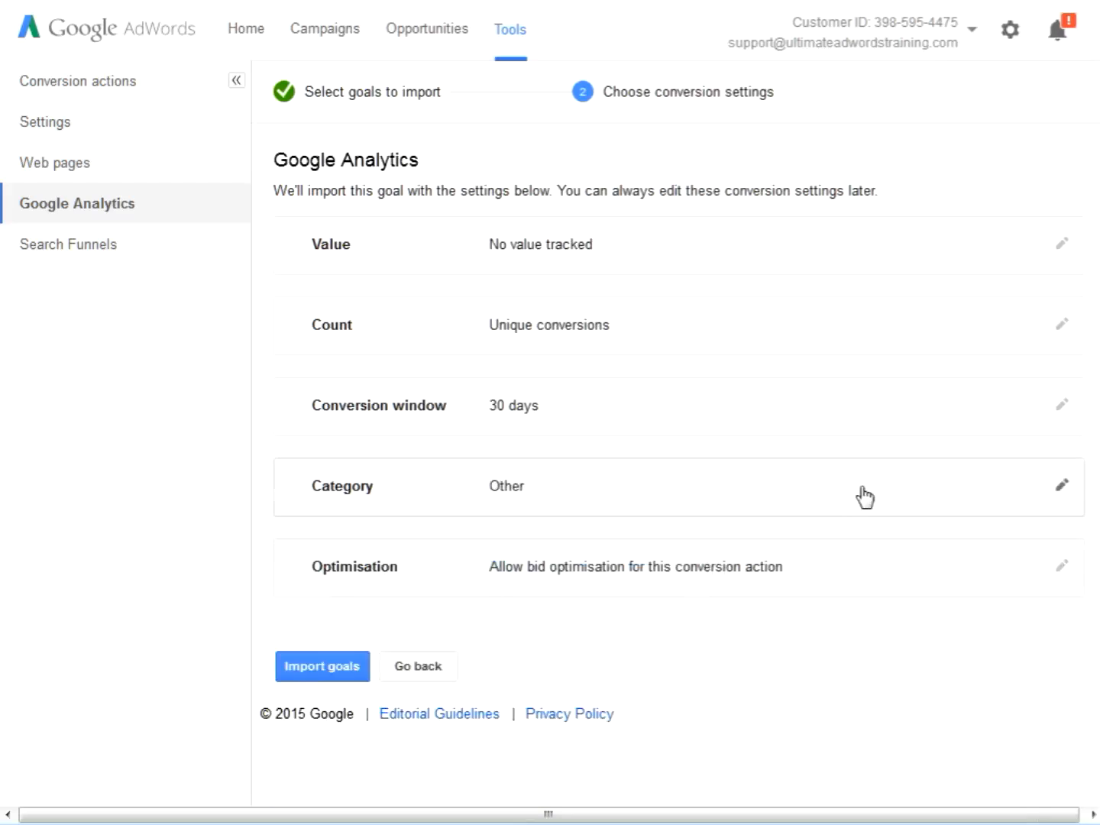
click(882, 501)
click(552, 538)
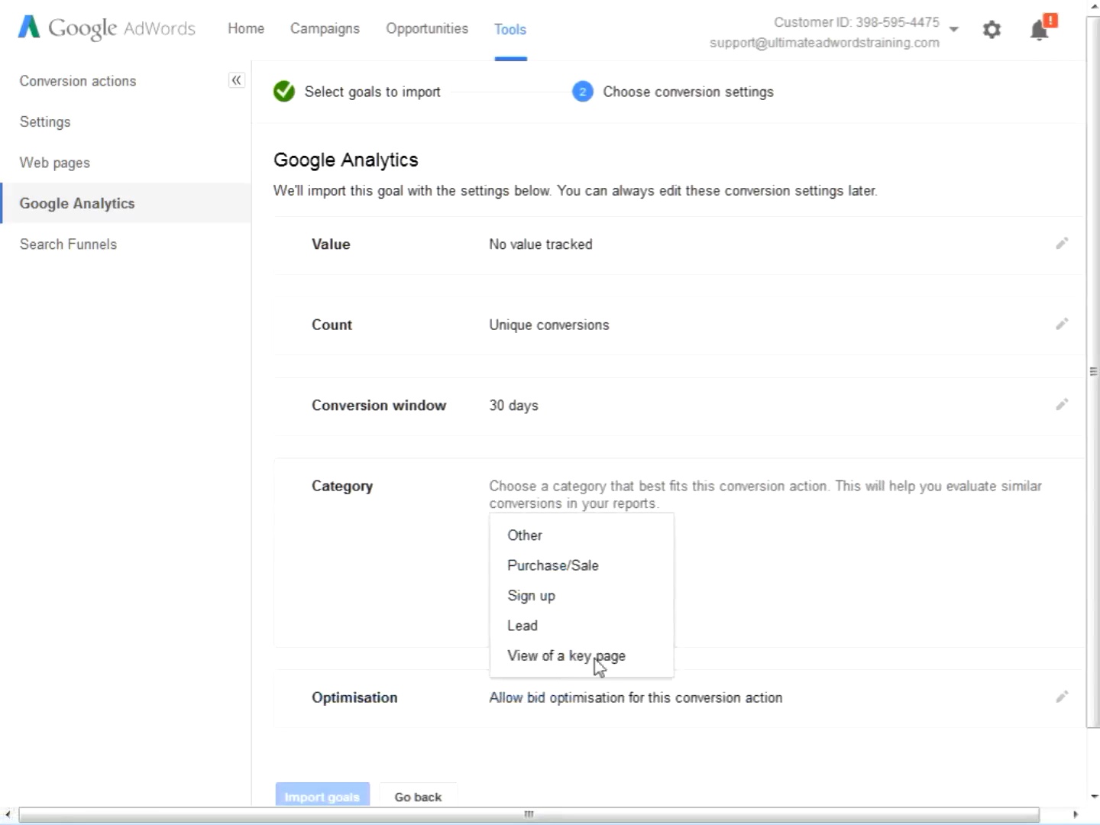
click(560, 628)
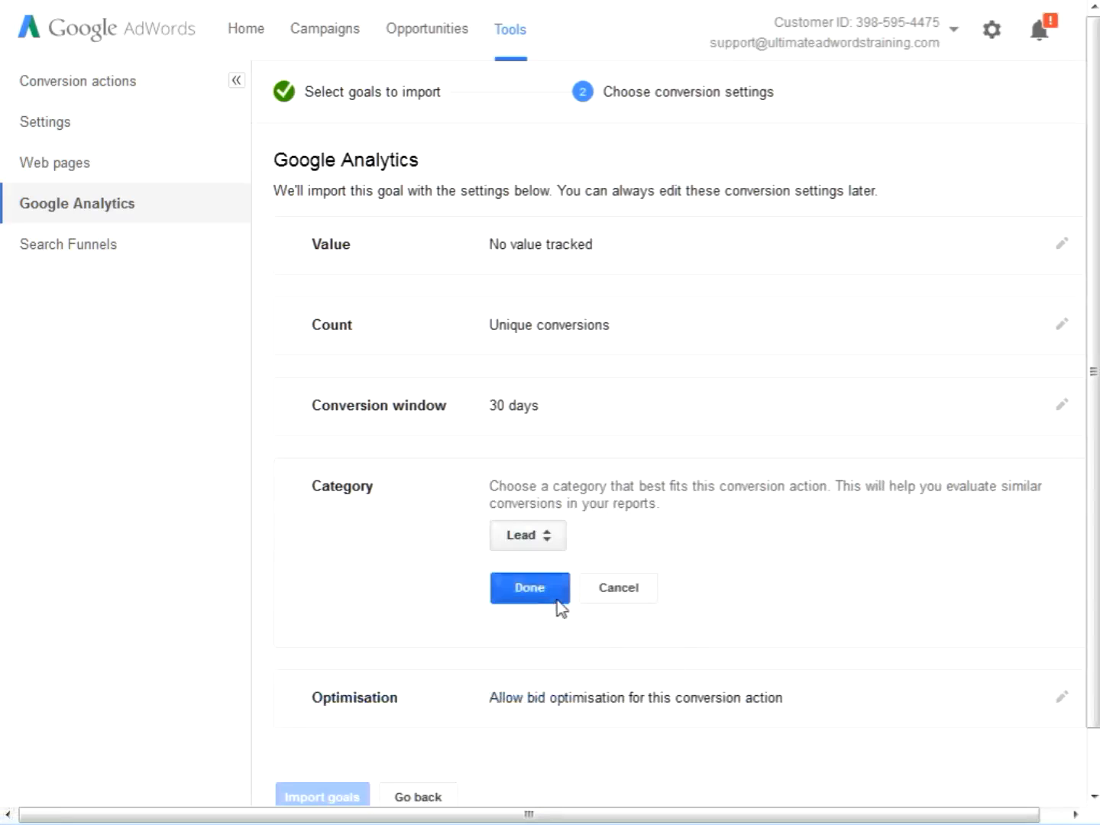
click(561, 603)
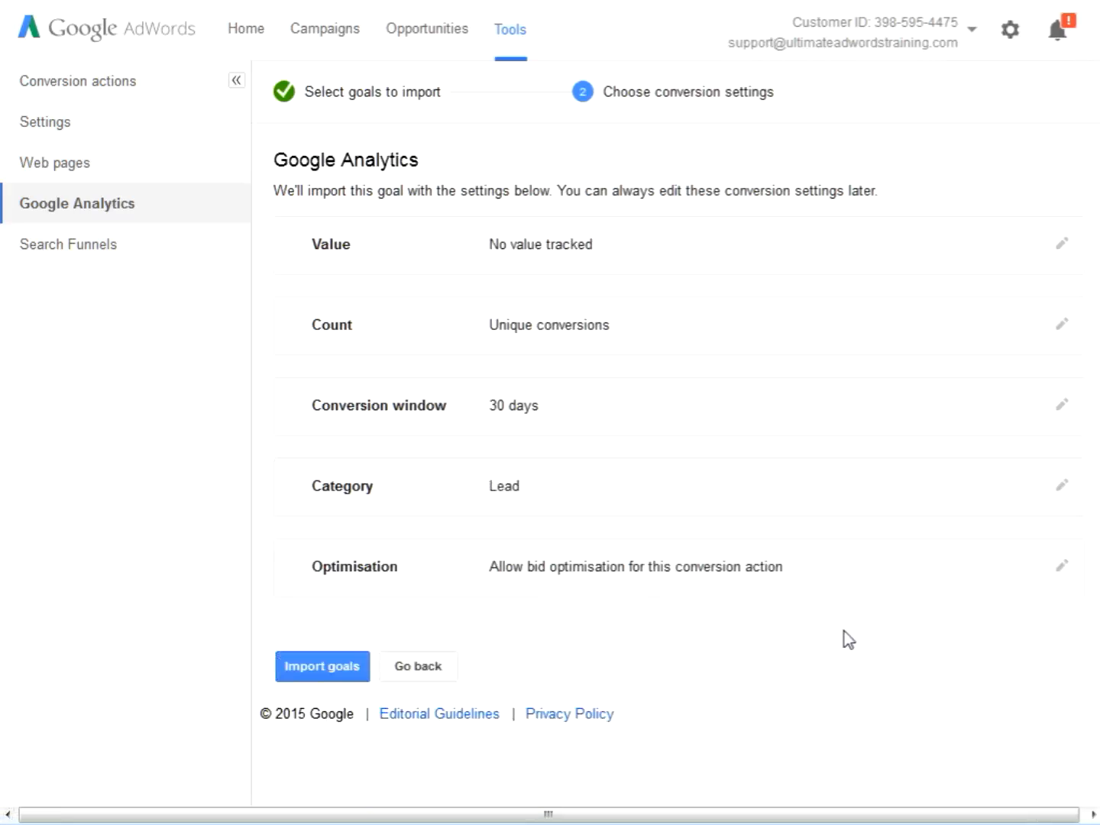
Confirm bid optimisation as ON for the conversion action and import the goal, closing the resulting notice
click(864, 583)
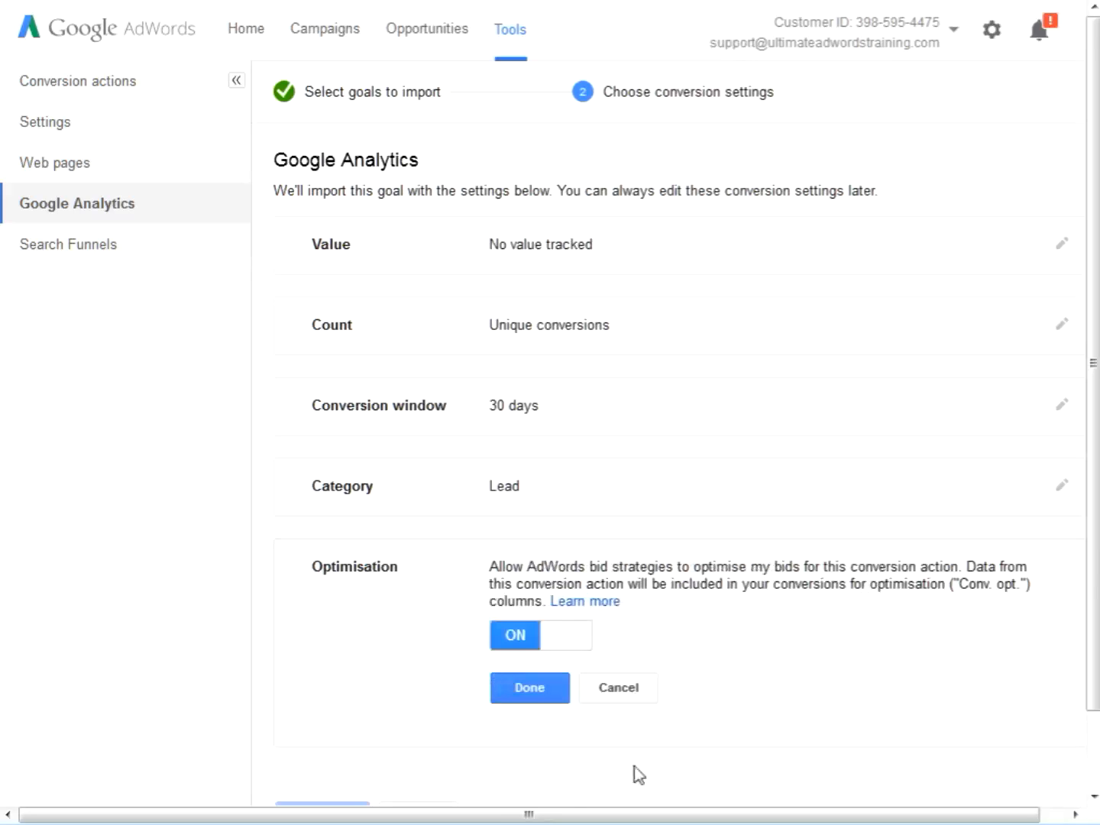
click(555, 697)
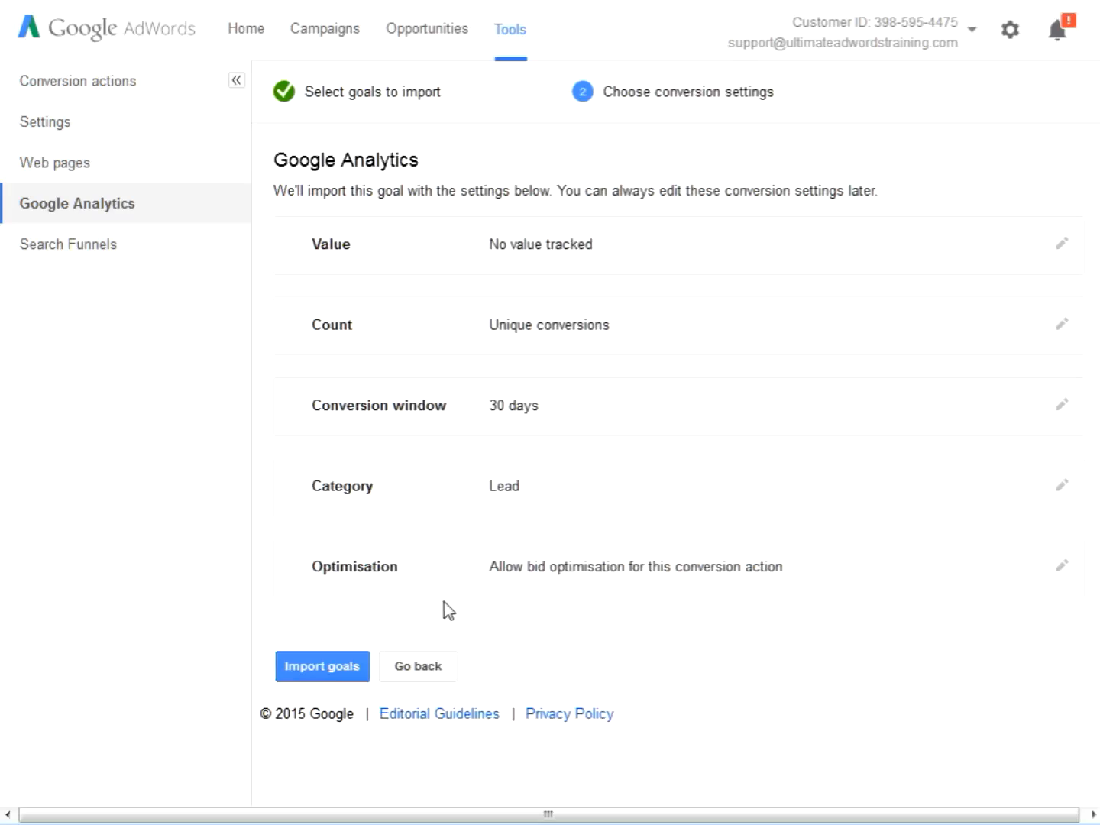
click(356, 670)
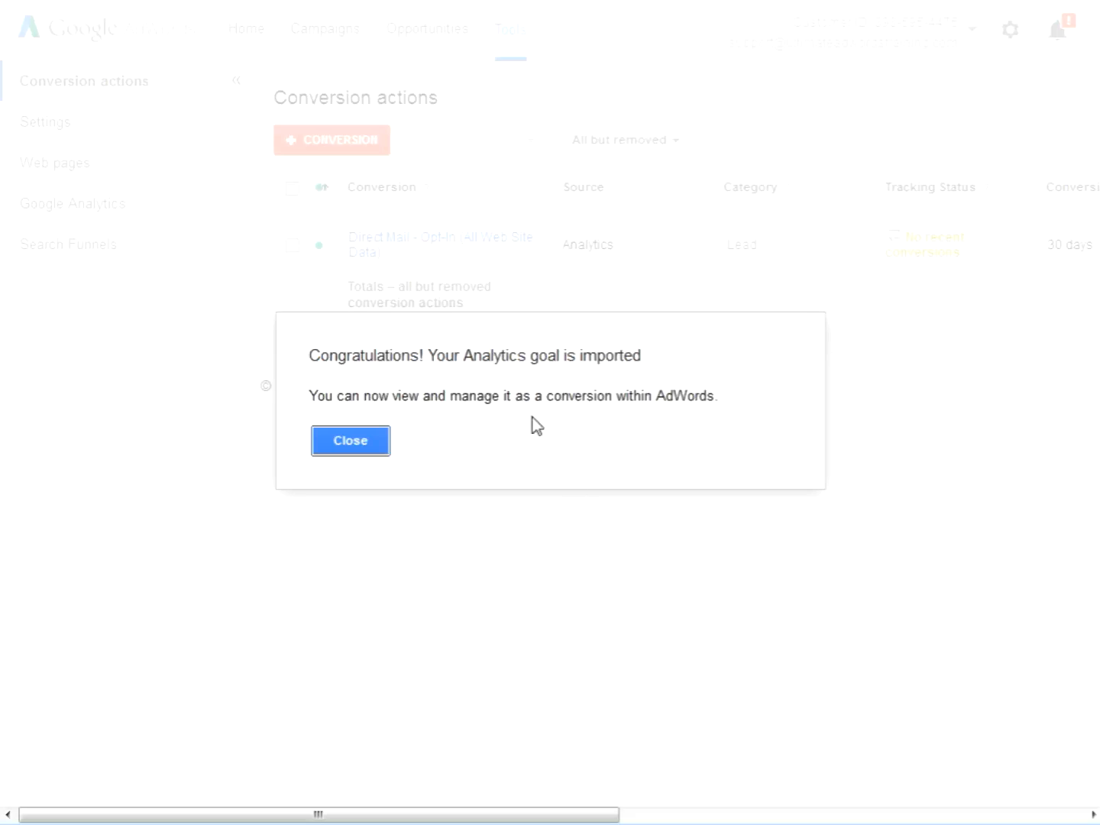
click(368, 444)
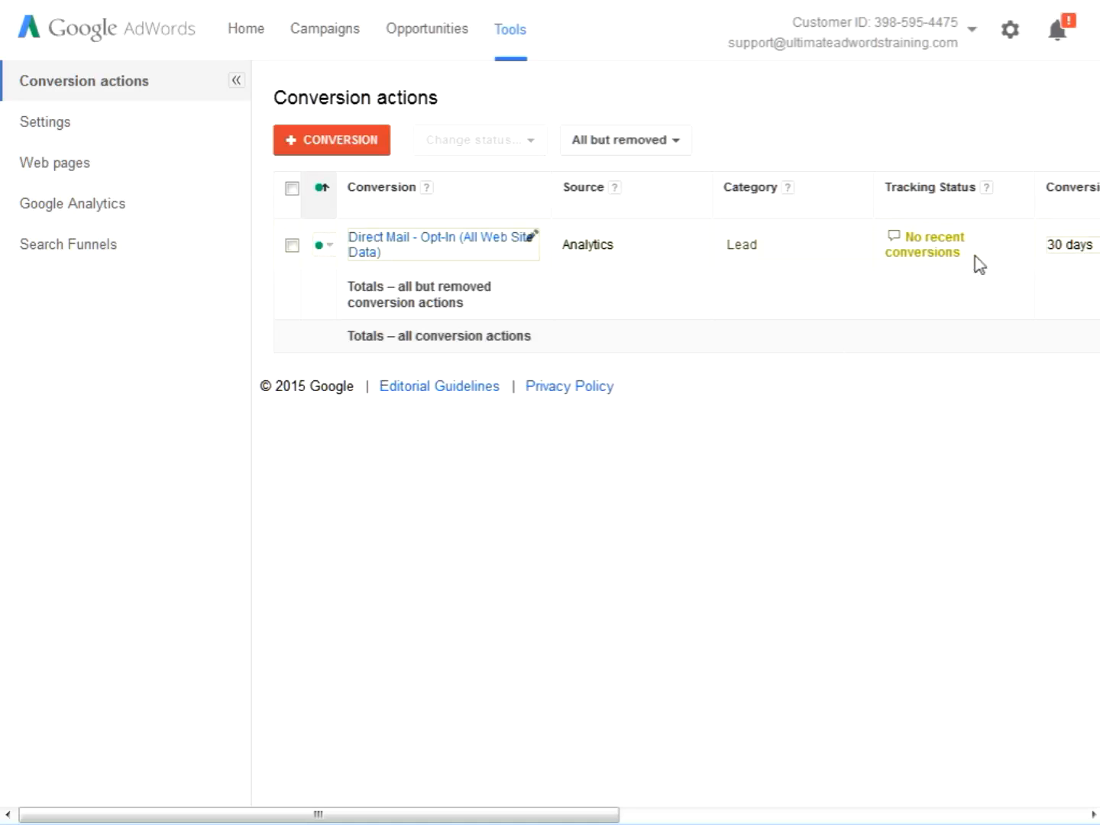
drag(977, 264, 910, 246)
click(972, 508)
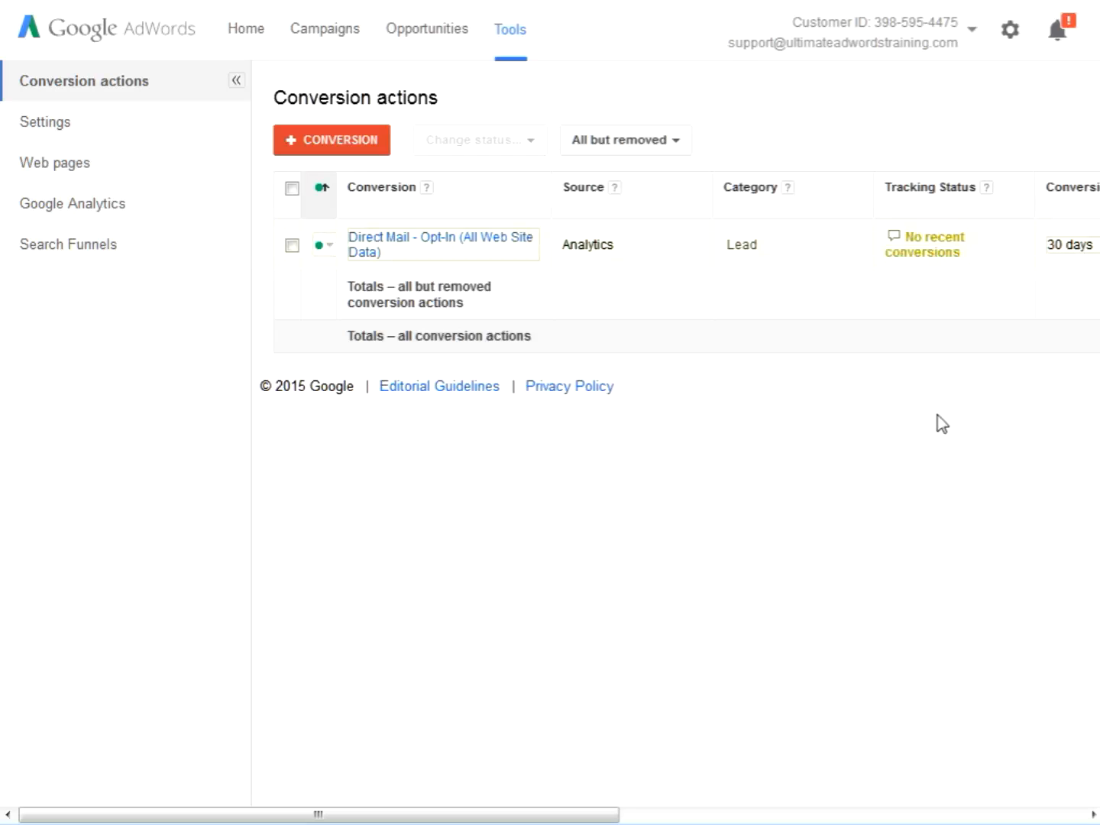